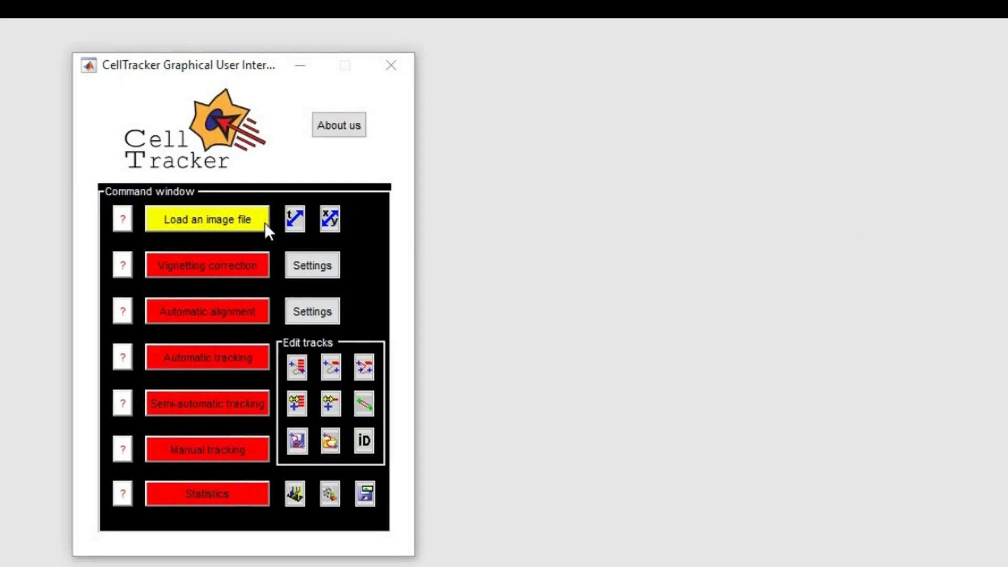
Open the 'Load an image file' dialog from the Command window
{"action": "left_click", "coordinate": [250, 222]}
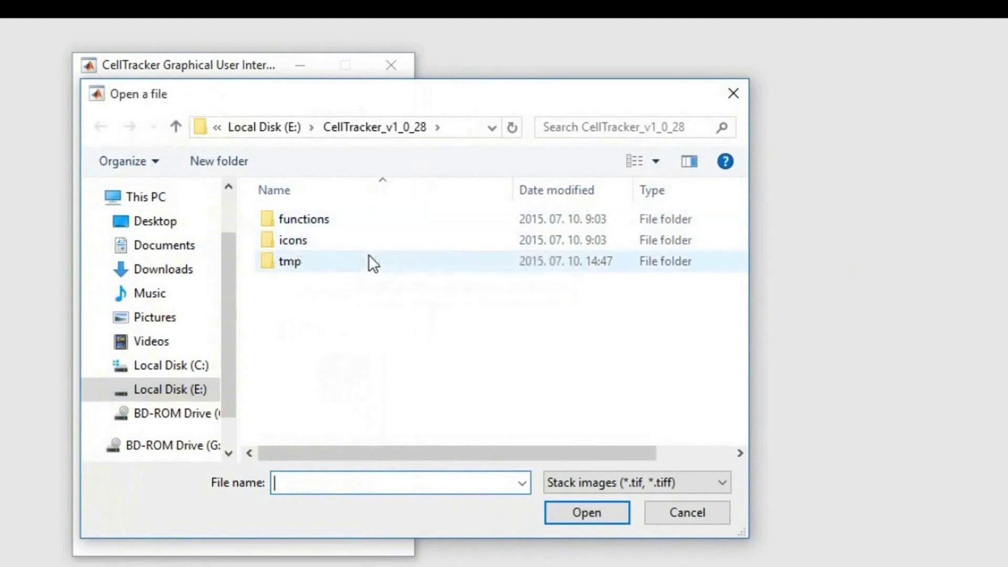
Load the ten-image cell stack from Desktop > test_img > BestDataset
{"action": "left_click", "coordinate": [170, 225]}
{"action": "double_click", "coordinate": [421, 267]}
{"action": "double_click", "coordinate": [332, 260]}
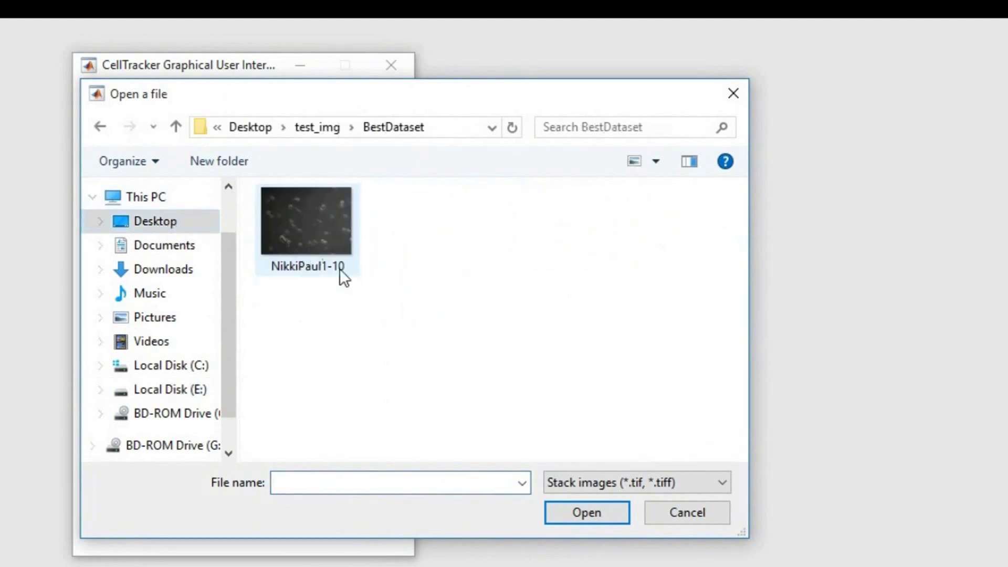
{"action": "left_click", "coordinate": [323, 217]}
{"action": "left_click", "coordinate": [587, 513]}
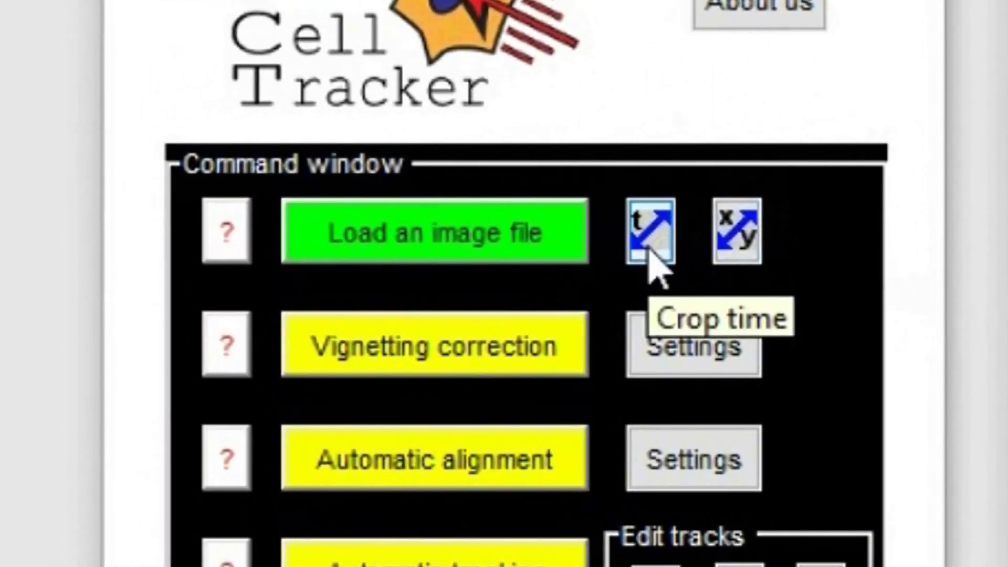
Time-crop the stack with first image 2 and last image 9
{"action": "left_click", "coordinate": [651, 252]}
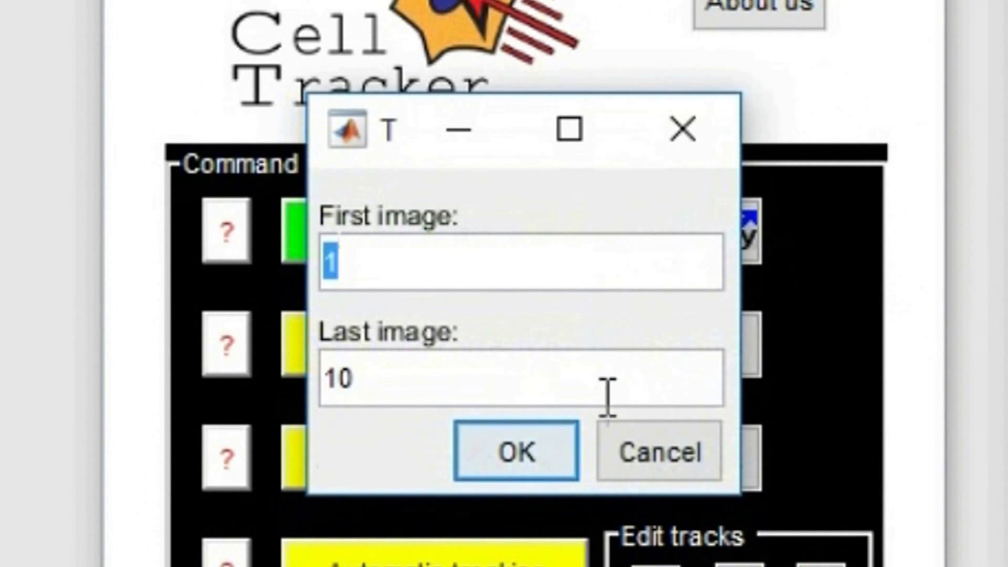
{"action": "type", "text": "2"}
{"action": "key", "text": "Tab"}
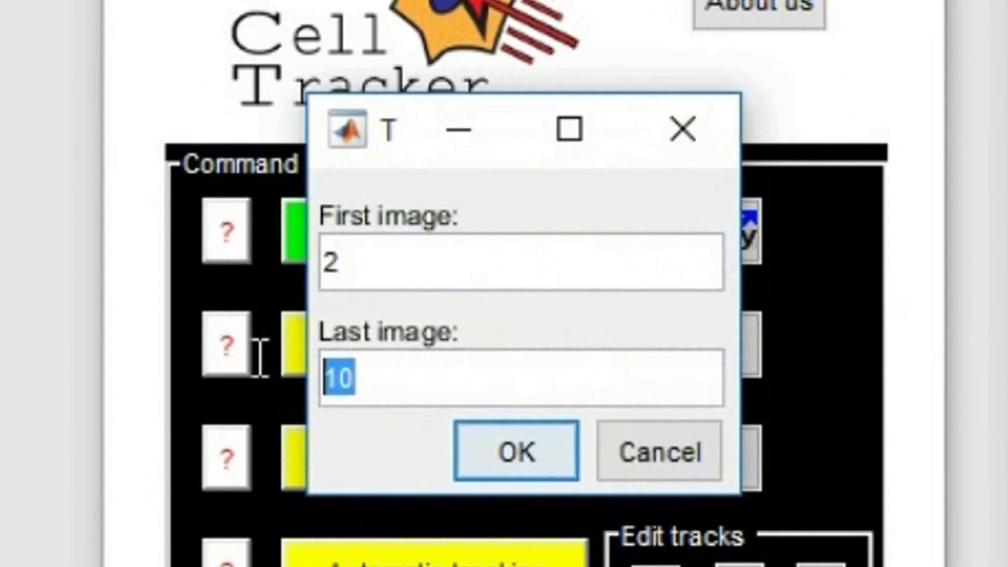
{"action": "type", "text": "9"}
{"action": "left_click", "coordinate": [557, 468]}
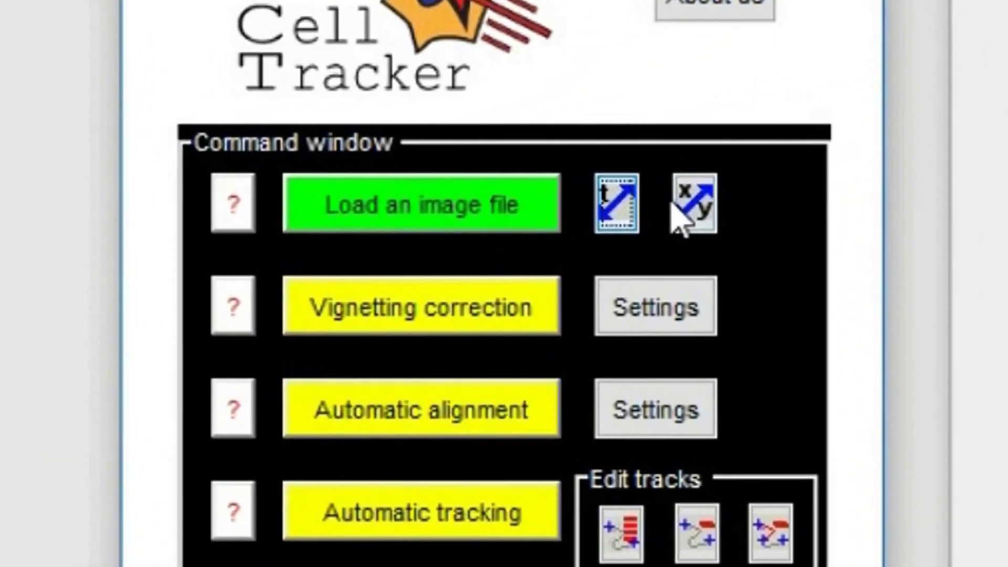
Use Crop xy to cut the images down to a rectangular region
{"action": "left_click", "coordinate": [692, 206]}
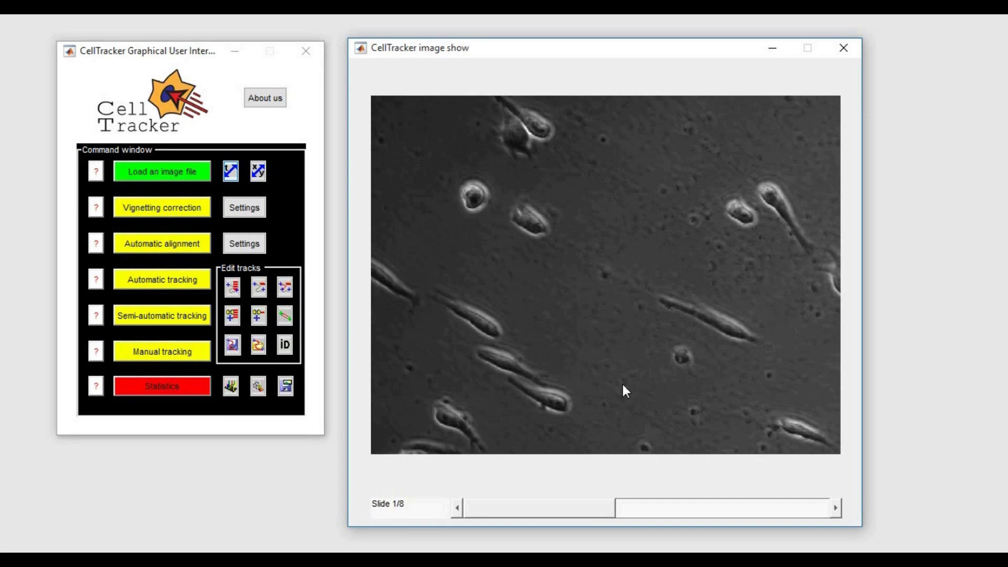
Save vignetting settings (bicubic, block size 100) and run the correction on the stack
{"action": "left_click", "coordinate": [246, 209]}
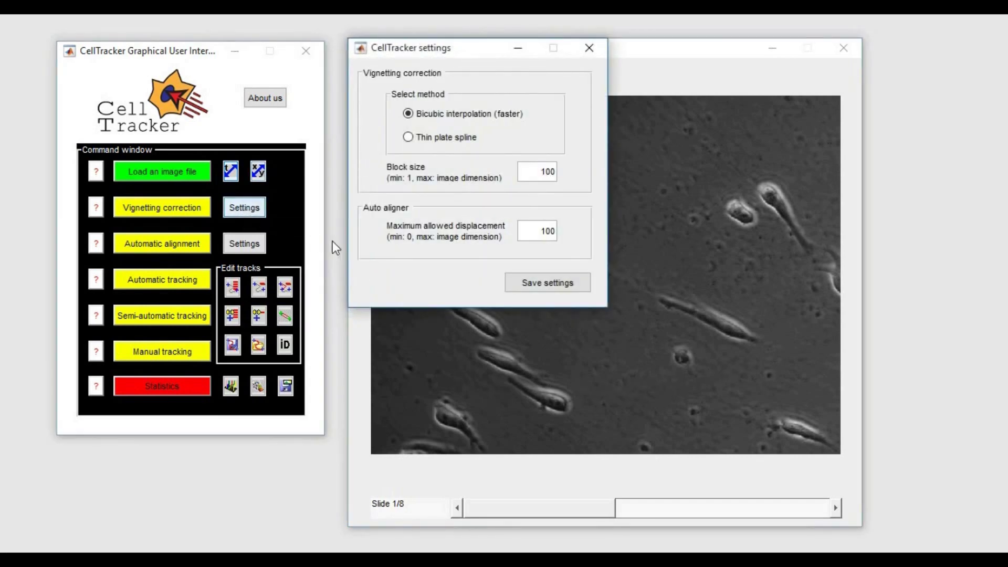
{"action": "left_click", "coordinate": [557, 281]}
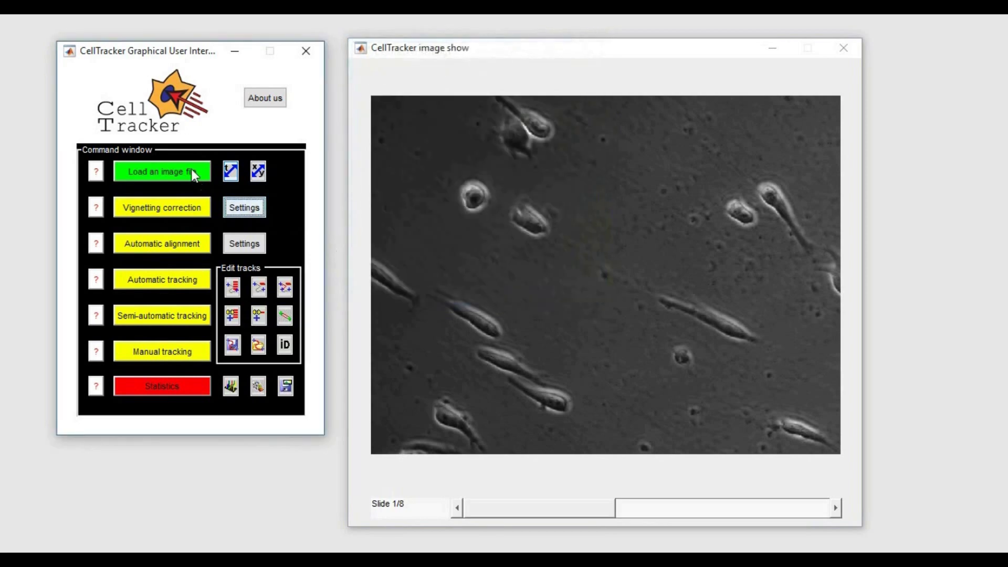
{"action": "left_click", "coordinate": [176, 212]}
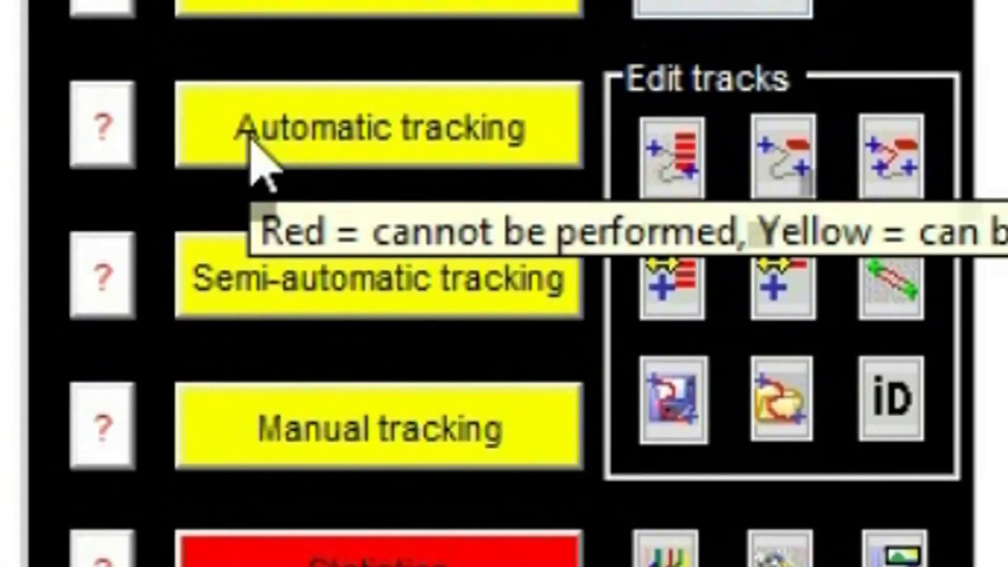
Run automatic tracking using a template rectangle drawn around one cell
{"action": "left_click", "coordinate": [251, 141]}
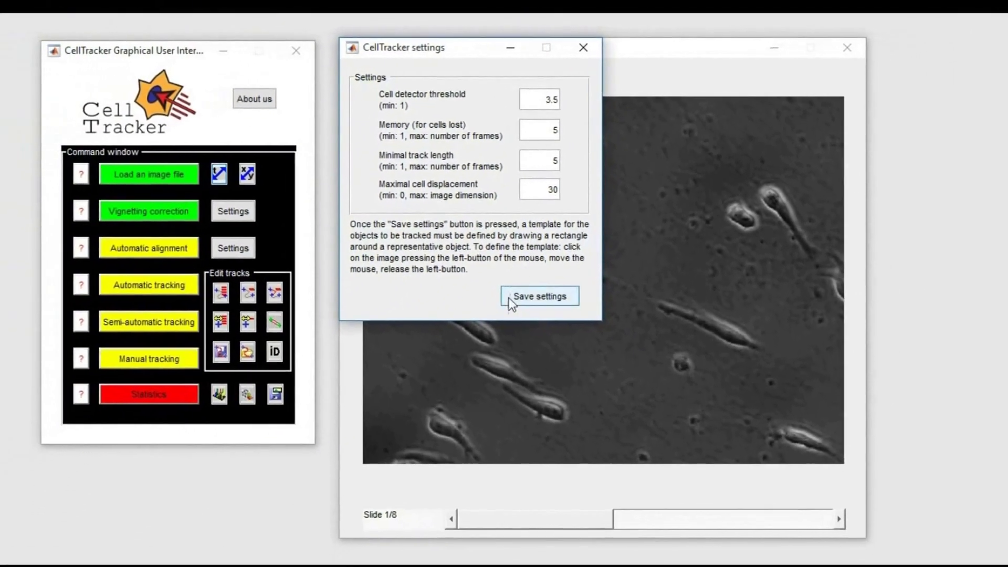
{"action": "left_click", "coordinate": [504, 349]}
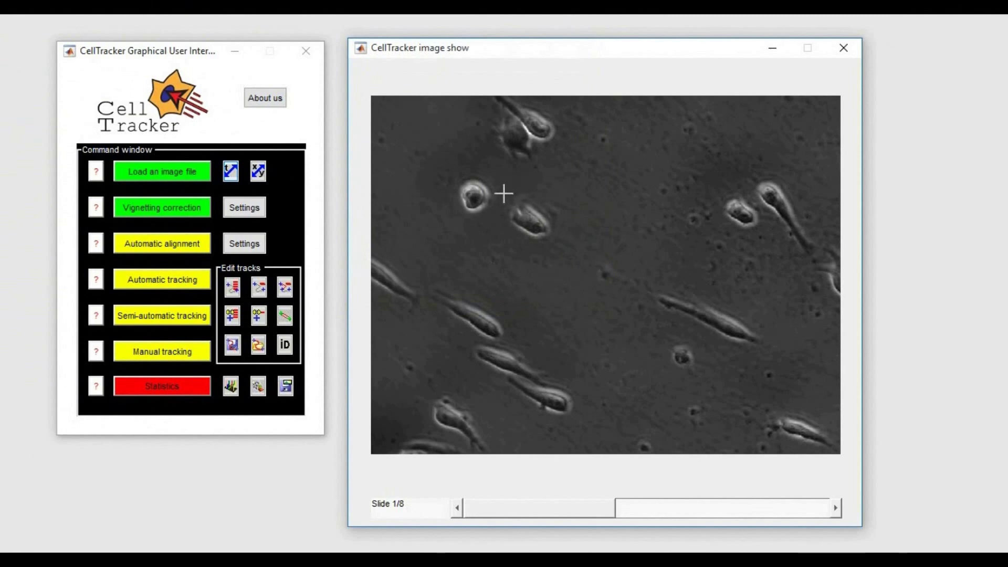
{"action": "left_click", "coordinate": [556, 248]}
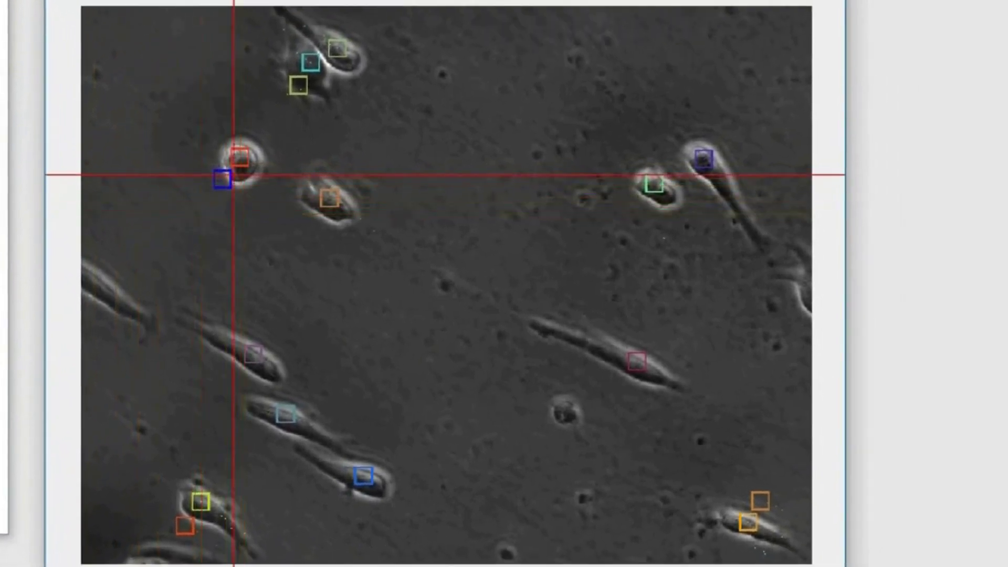
Delete the stray blue and yellow tracks near the upper-left cells
{"action": "left_click", "coordinate": [223, 178]}
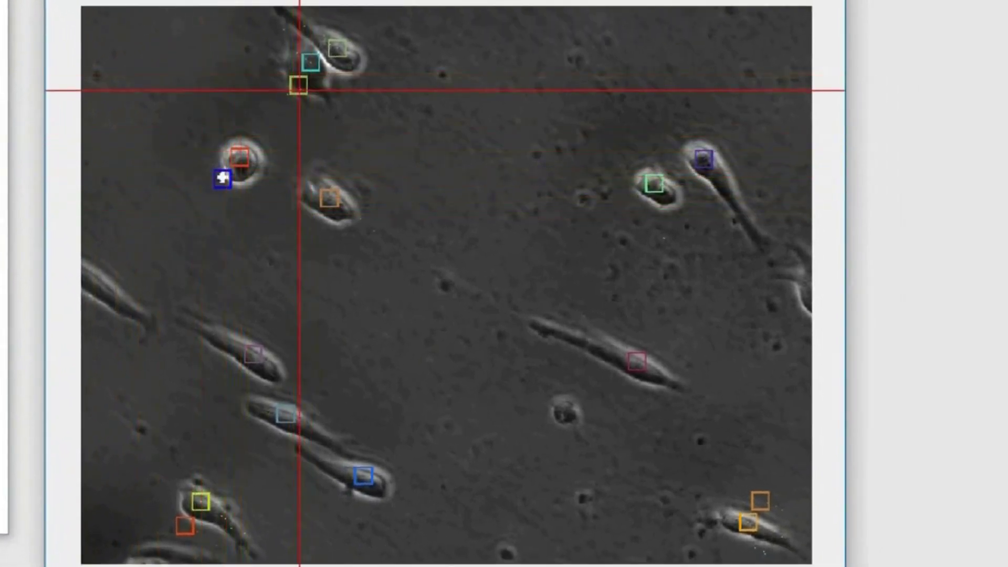
{"action": "left_click", "coordinate": [299, 87]}
{"action": "key", "text": "Return"}
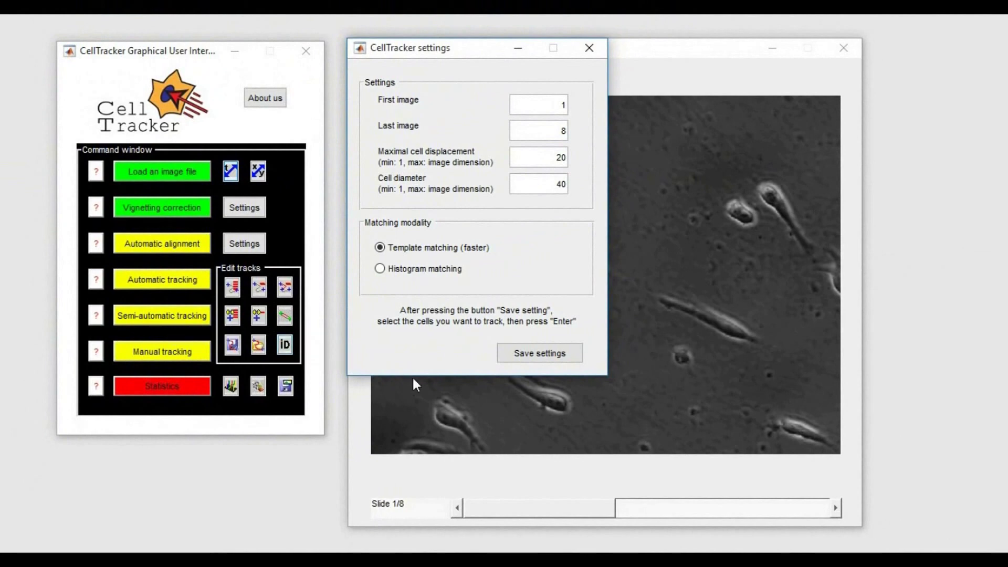
Semi-automatically track the upper-right round cell and the lower-centre cell
{"action": "left_click", "coordinate": [547, 354]}
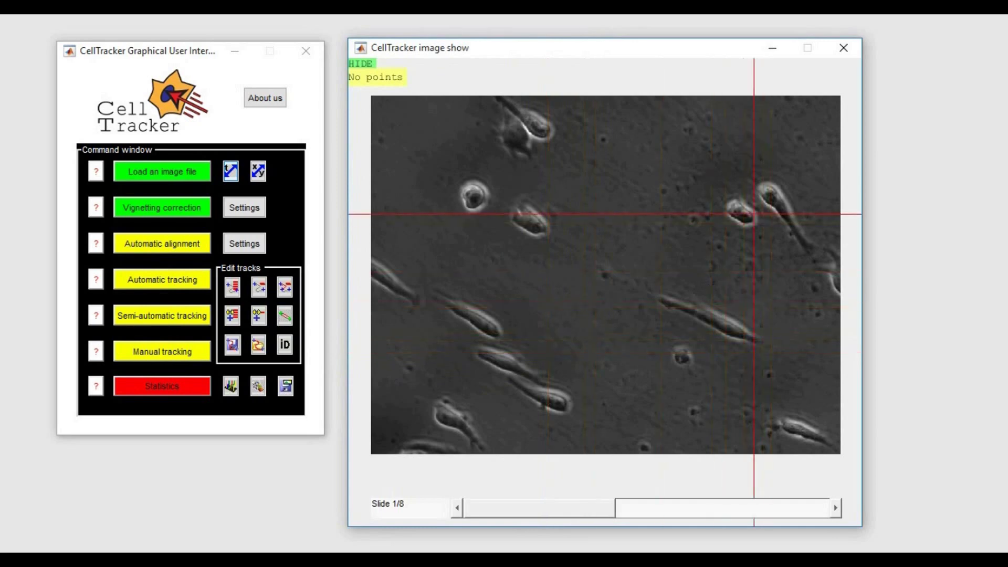
{"action": "left_click", "coordinate": [746, 214]}
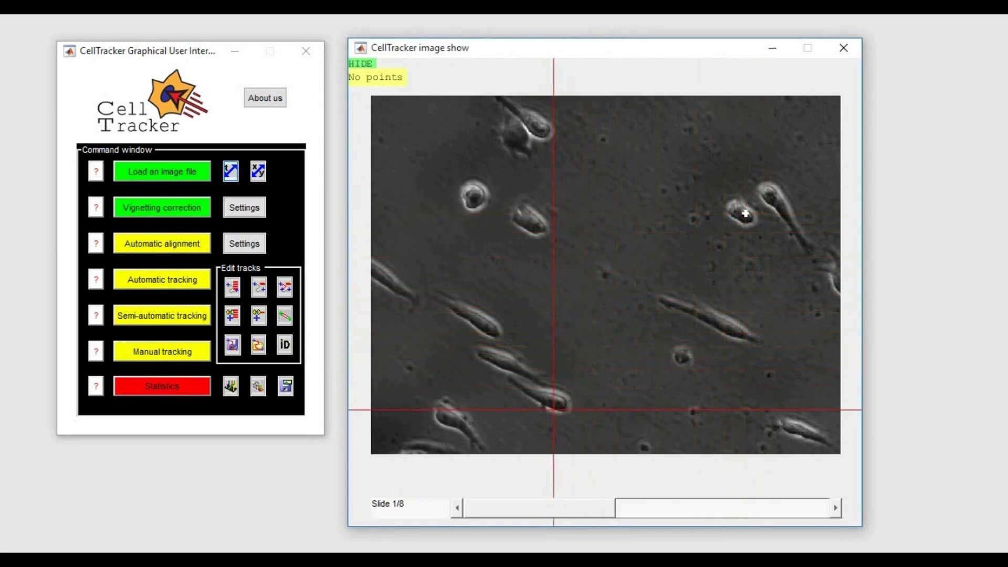
{"action": "left_click", "coordinate": [558, 403]}
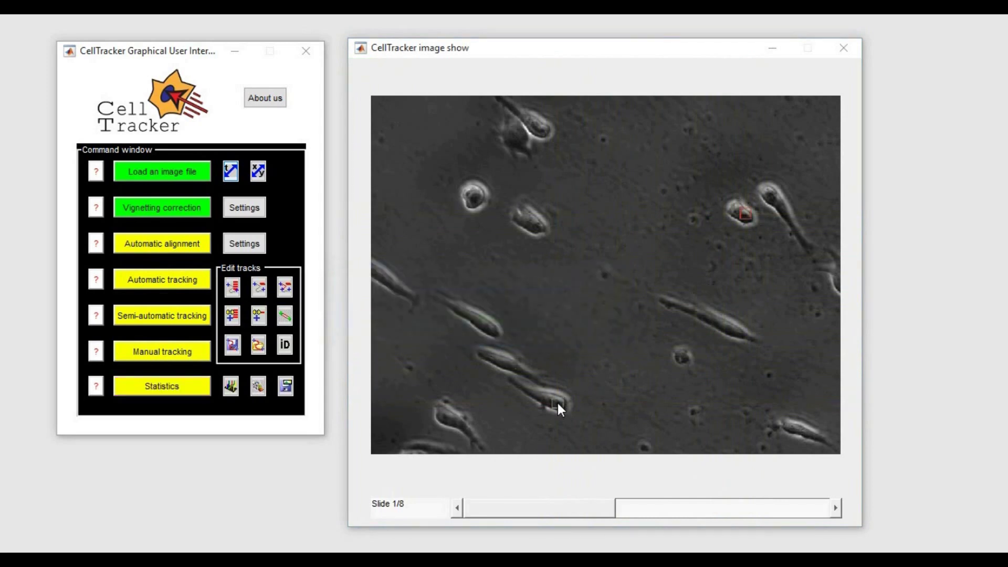
{"action": "left_click", "coordinate": [835, 508]}
{"action": "left_click", "coordinate": [835, 508]}
Advance the slider to the final slide, 8/8
{"action": "left_click", "coordinate": [836, 508]}
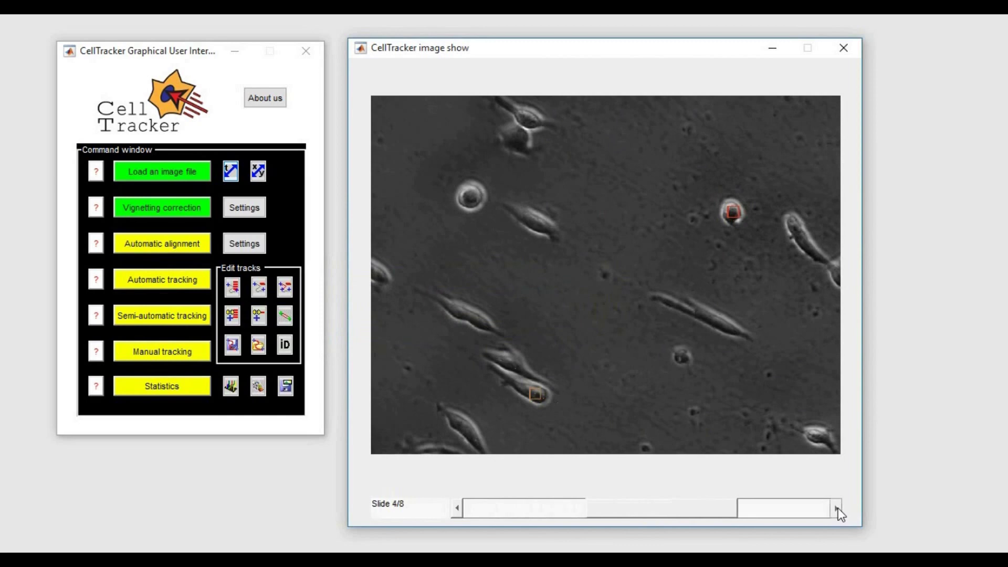
{"action": "left_click", "coordinate": [835, 508]}
{"action": "left_click", "coordinate": [835, 508]}
{"action": "left_click", "coordinate": [837, 508]}
{"action": "left_click", "coordinate": [837, 508]}
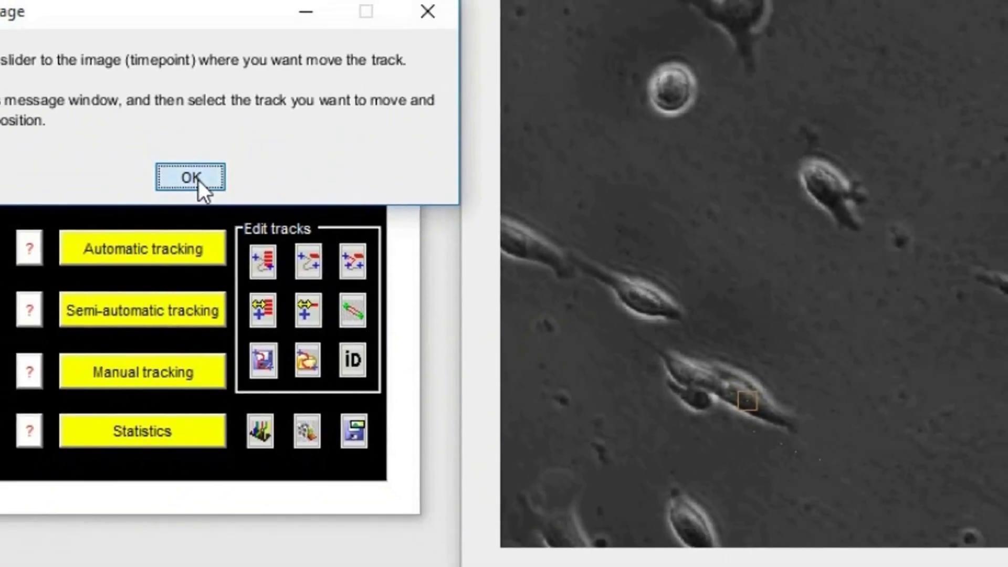
Reposition the orange track point onto the lower cell
{"action": "left_click", "coordinate": [198, 180]}
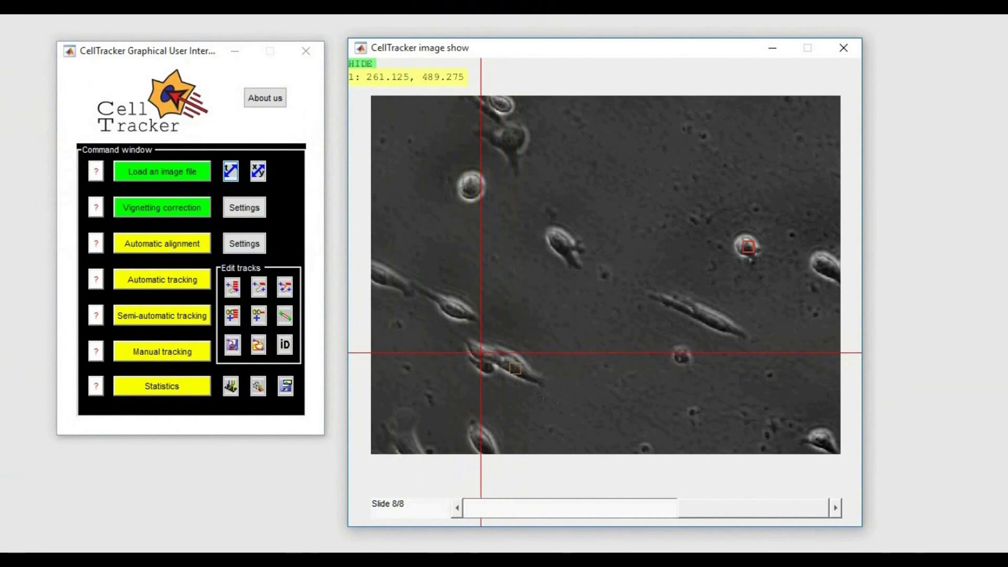
{"action": "left_click", "coordinate": [482, 353]}
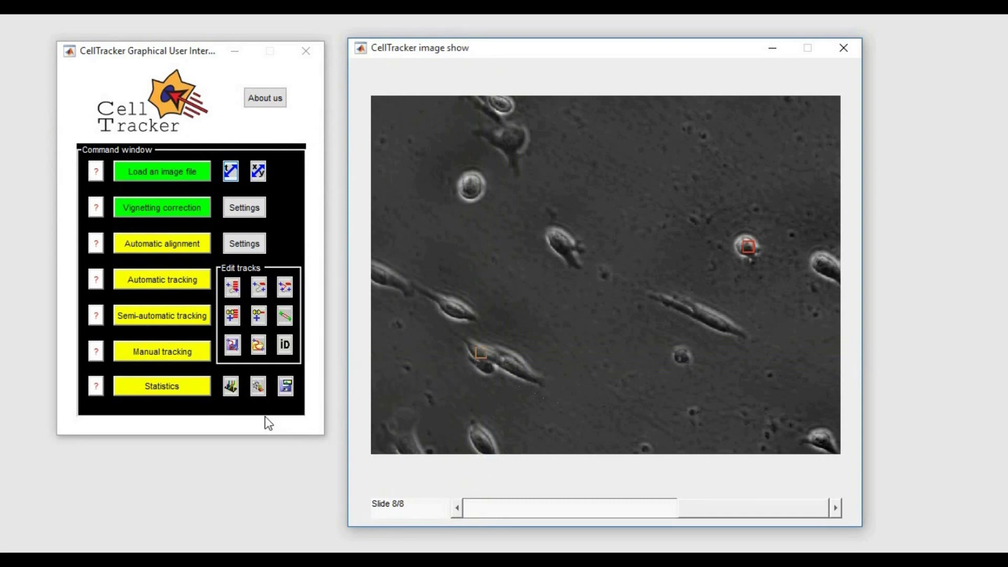
{"action": "left_click", "coordinate": [200, 353]}
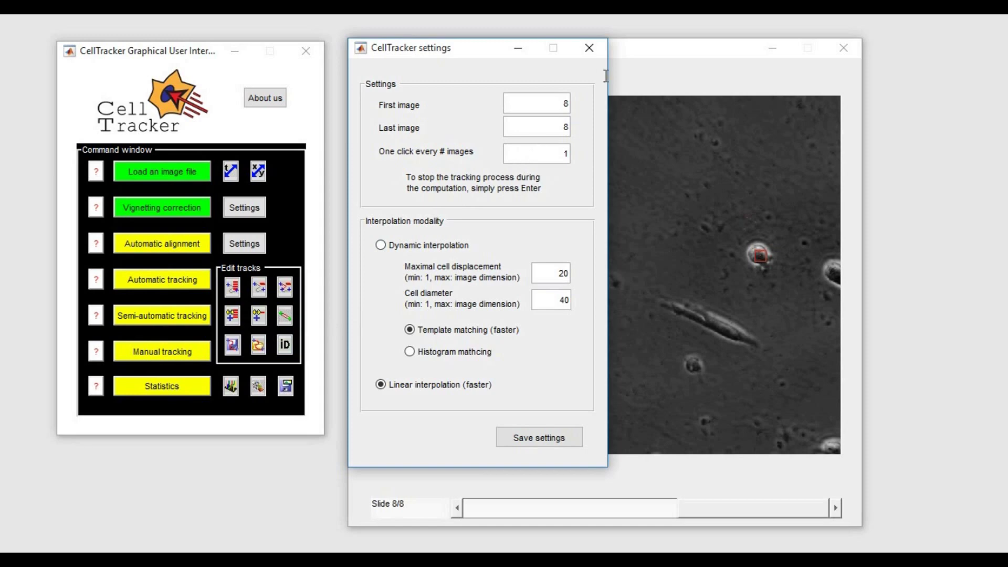
{"action": "left_click", "coordinate": [590, 52]}
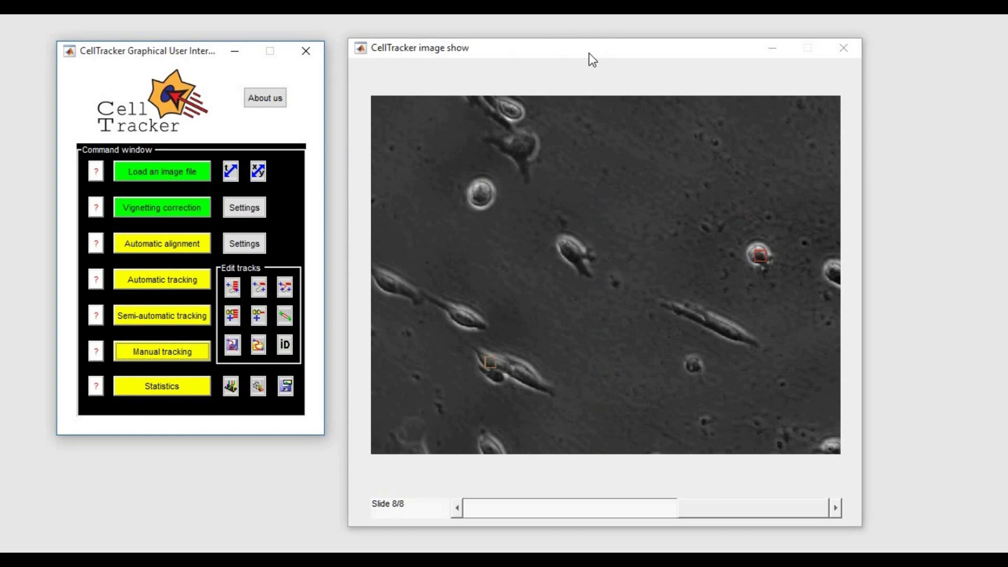
Open the Statistics dialog from the Command window
{"action": "left_click", "coordinate": [156, 389]}
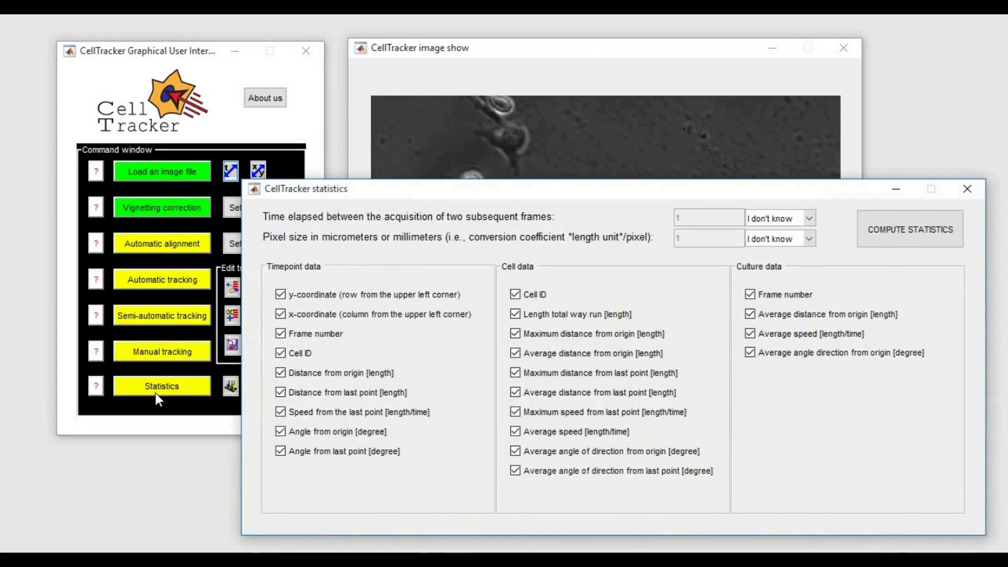